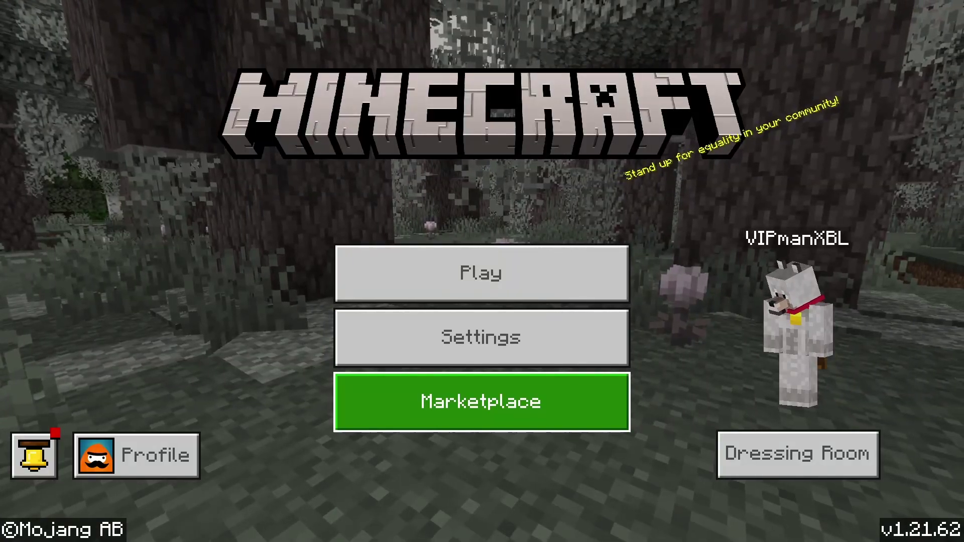
- Select Settings on the title screen and move down the category list to General
key(Up)
key(Return)
key(Down)
key(Down)
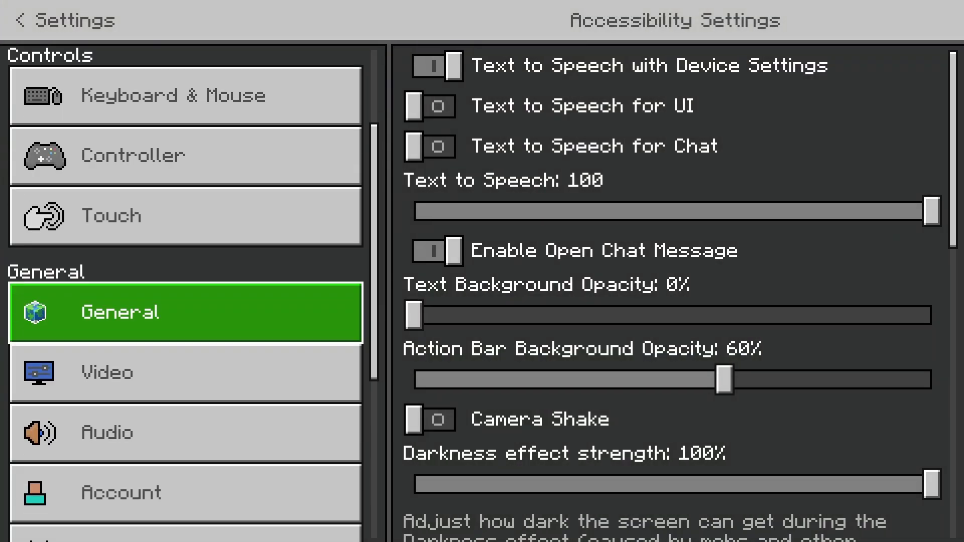
- Enter Video settings and move down past FOV and Camera Shake to Fancy Leaves
key(Down)
key(Return)
key(Right)
key(Down)
key(Down)
key(Down)
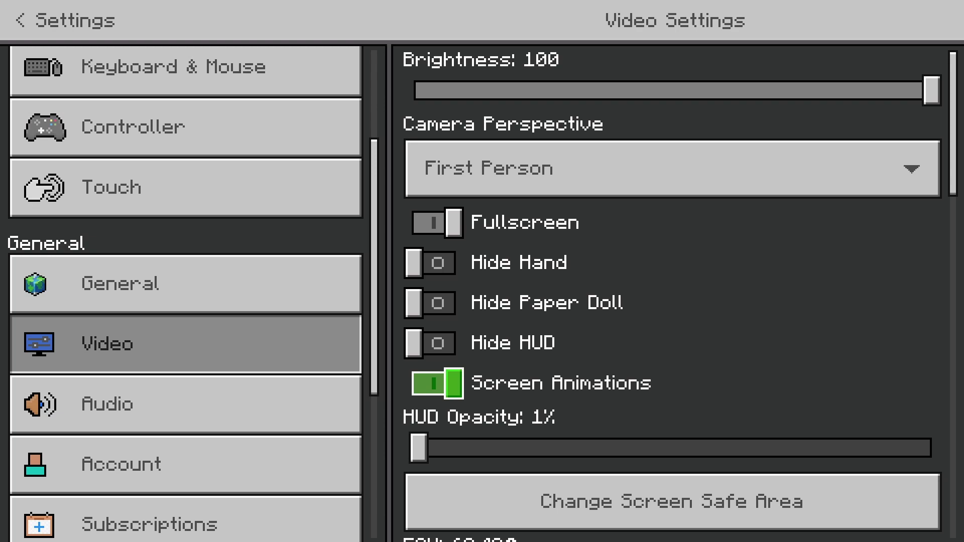
key(Down)
key(Down)
key(Down)
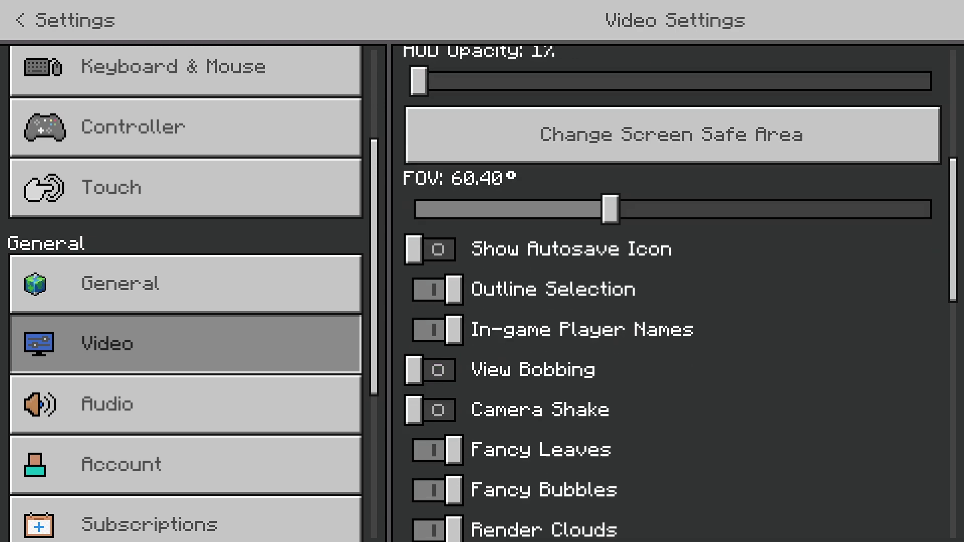
key(Down)
key(Down)
key(Down)
key(Up)
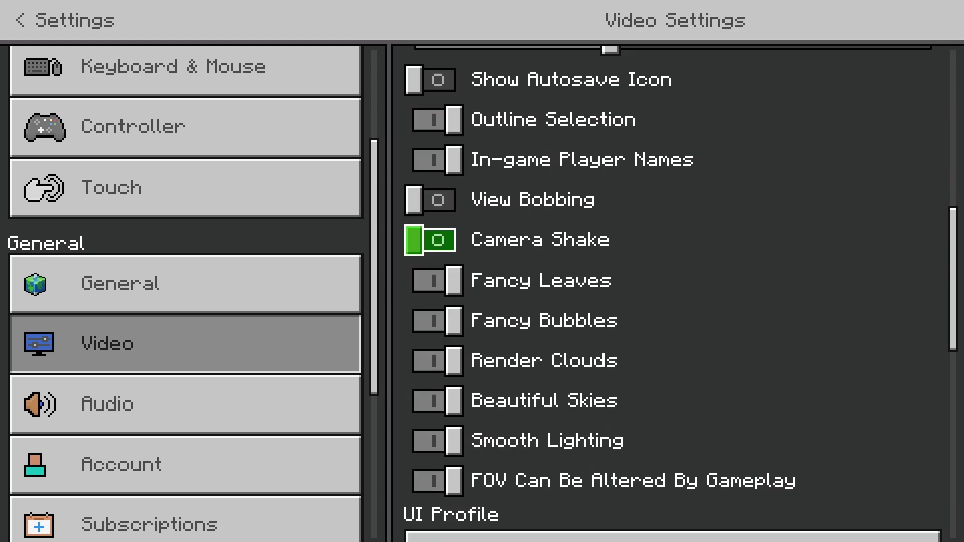
key(Down)
key(Down)
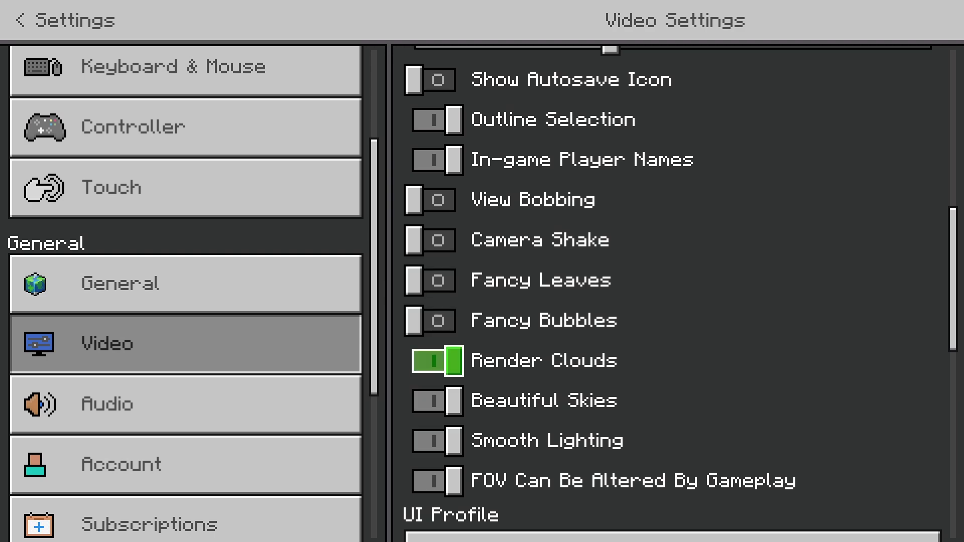
- Turn off Render Clouds, Beautiful Skies and Smooth Lighting
key(Return)
key(Down)
key(Down)
key(Up)
key(Return)
key(Down)
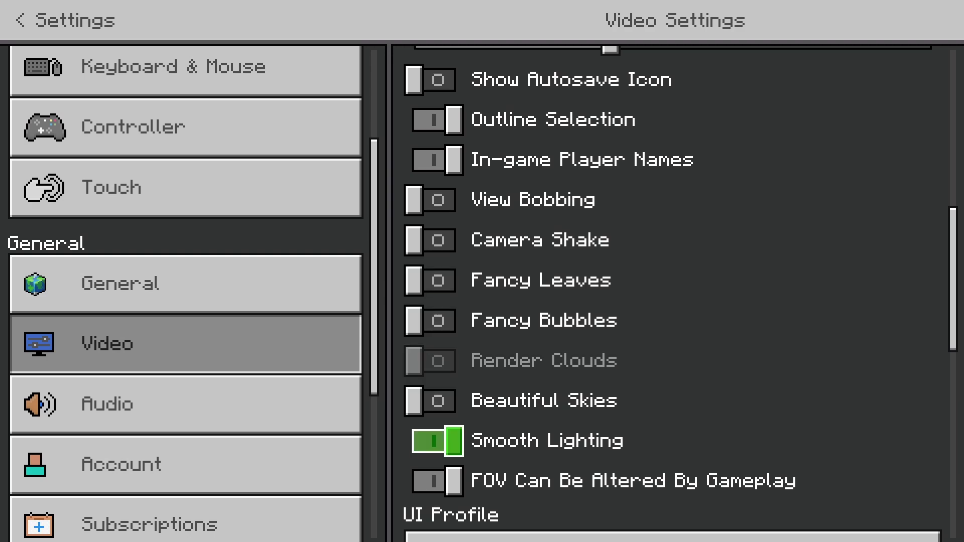
key(Down)
key(Up)
key(Return)
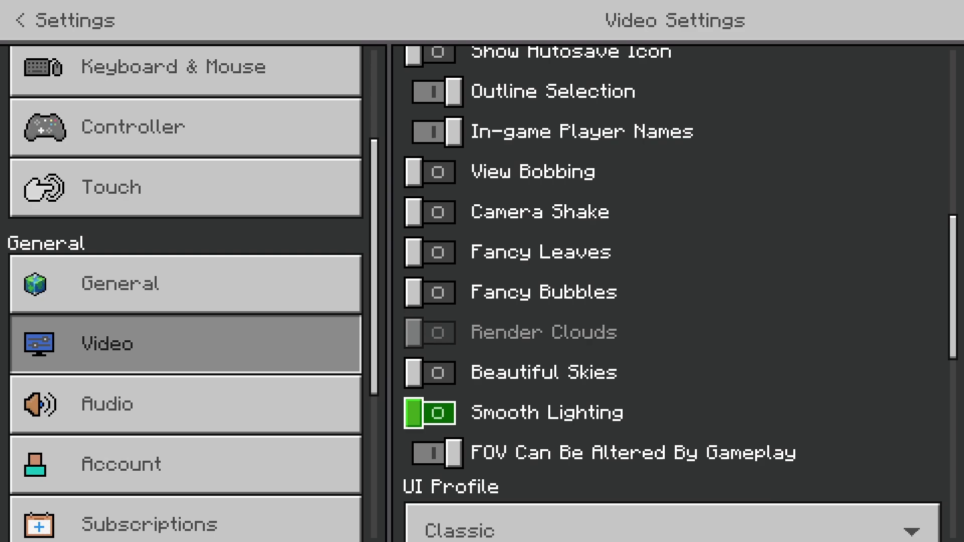
- Finish the graphics toggles by switching off Fancy Bubbles, then reach Render Distance
key(Up)
key(Up)
key(Up)
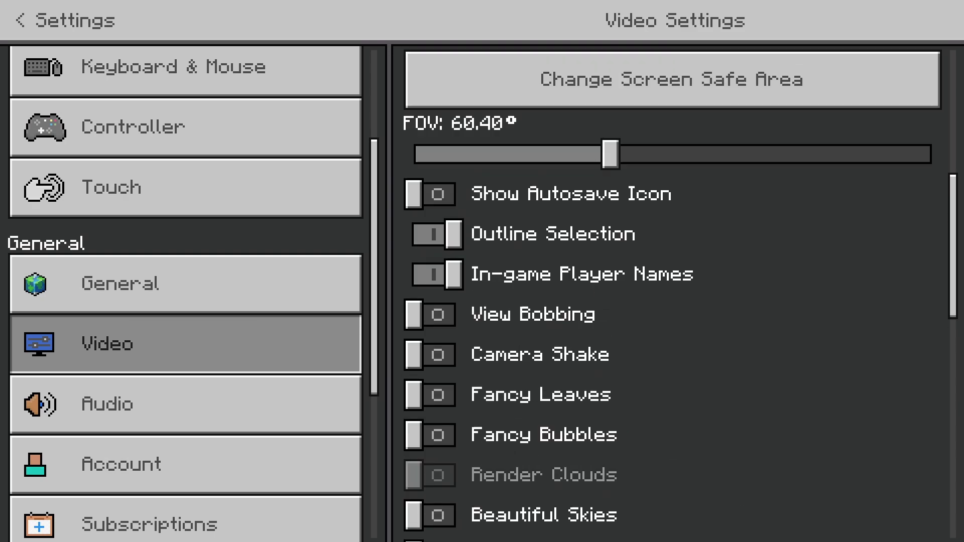
key(Down)
key(Down)
key(Down)
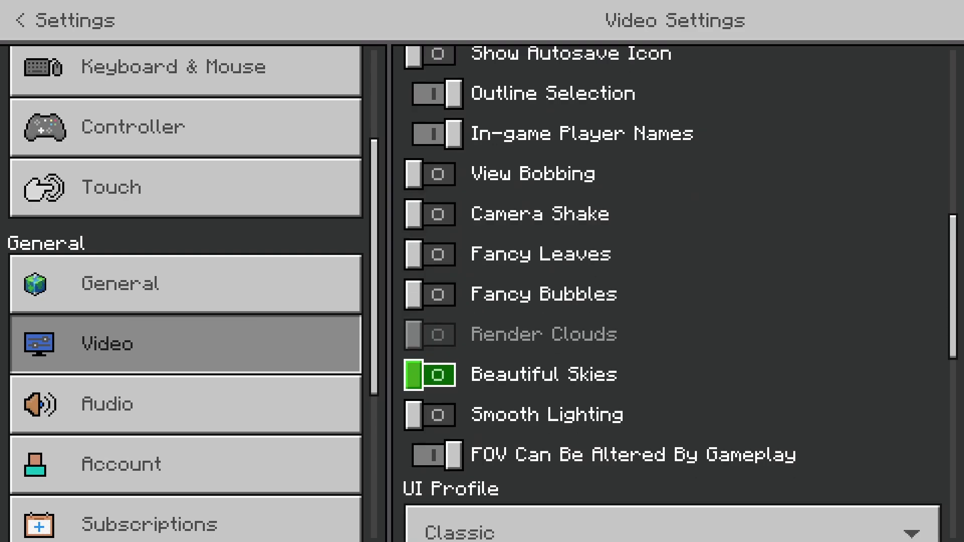
key(Up)
key(Down)
key(Down)
key(Down)
key(Down)
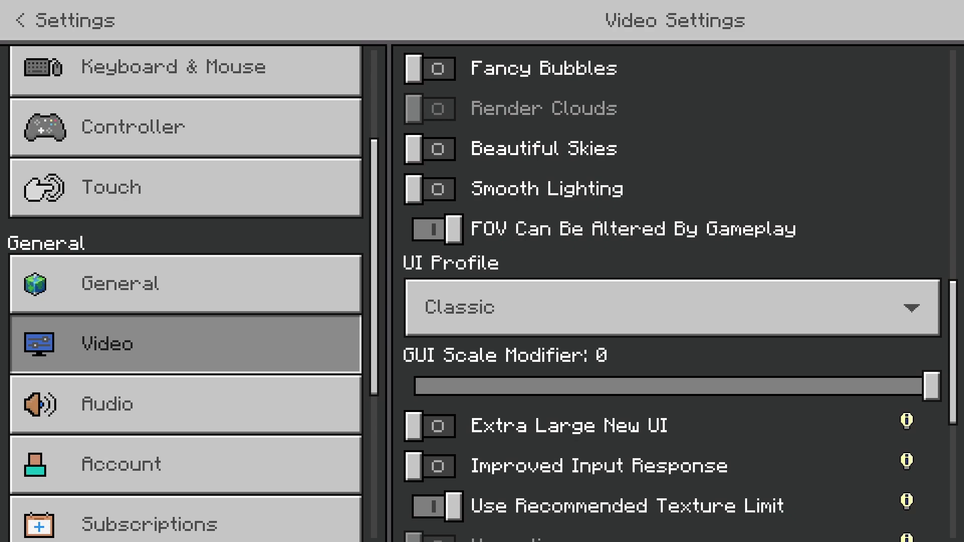
key(Return)
key(Up)
key(Up)
key(Up)
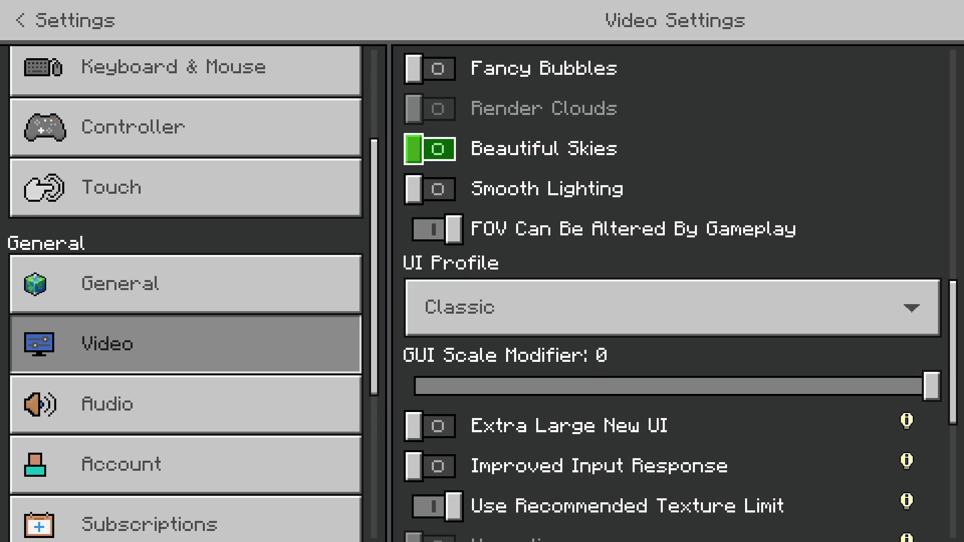
key(Down)
key(Down)
key(Down)
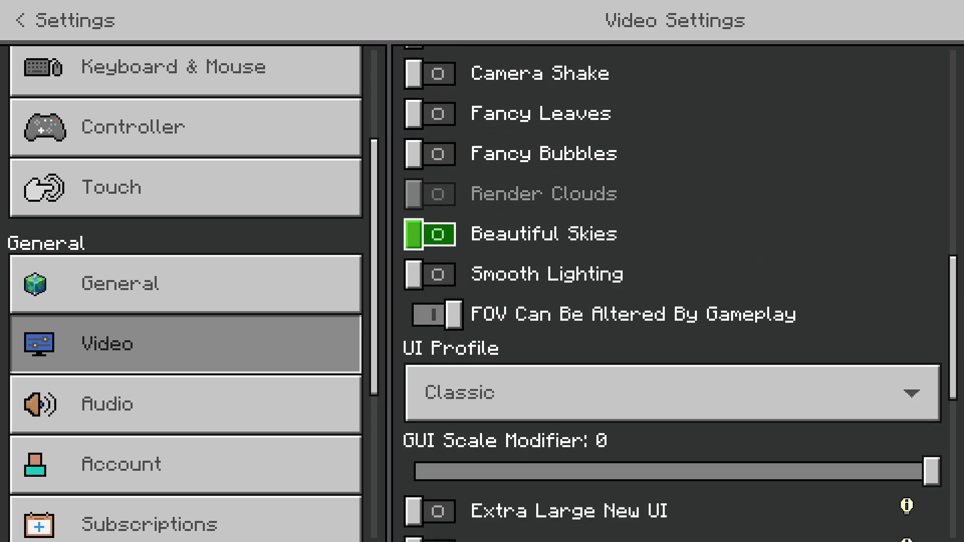
key(Down)
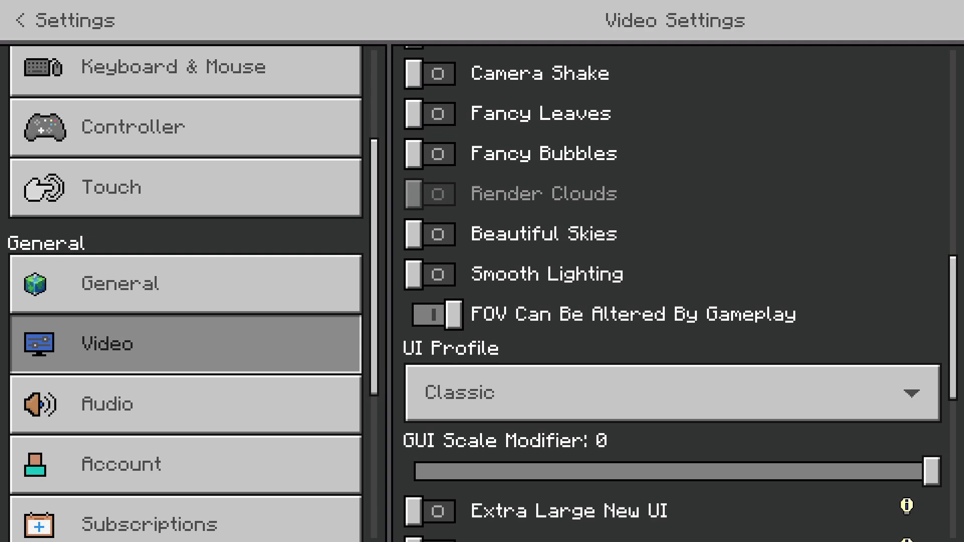
key(Down)
key(Down)
key(Down)
- Lower Render Distance to the minimum of 5 chunks
key(Up)
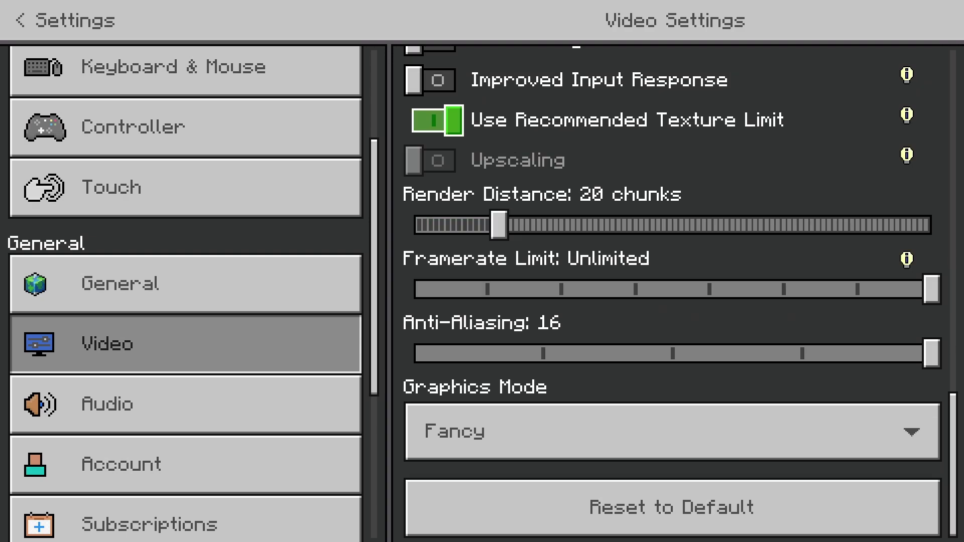
key(Down)
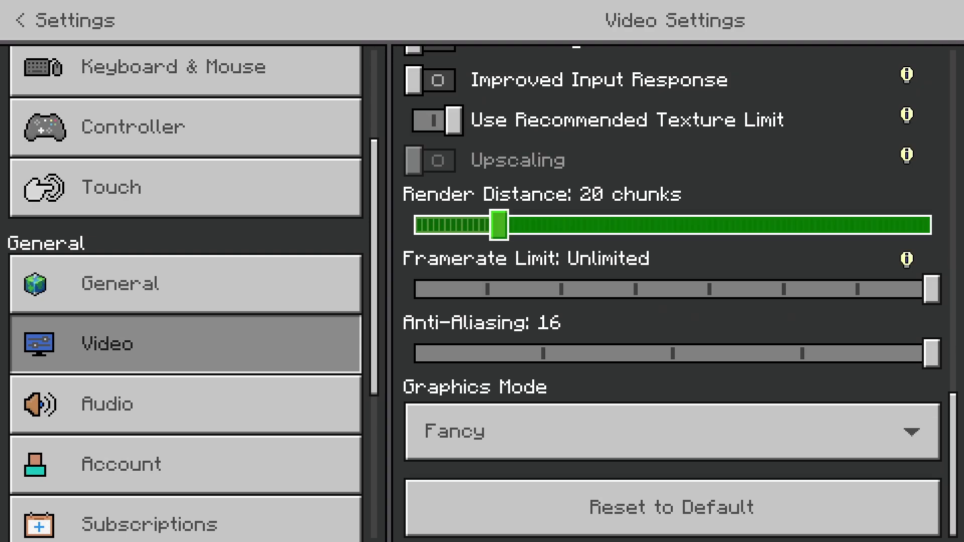
key(Right)
key(Right)
key(Right)
key(Left)
key(Left)
key(Left)
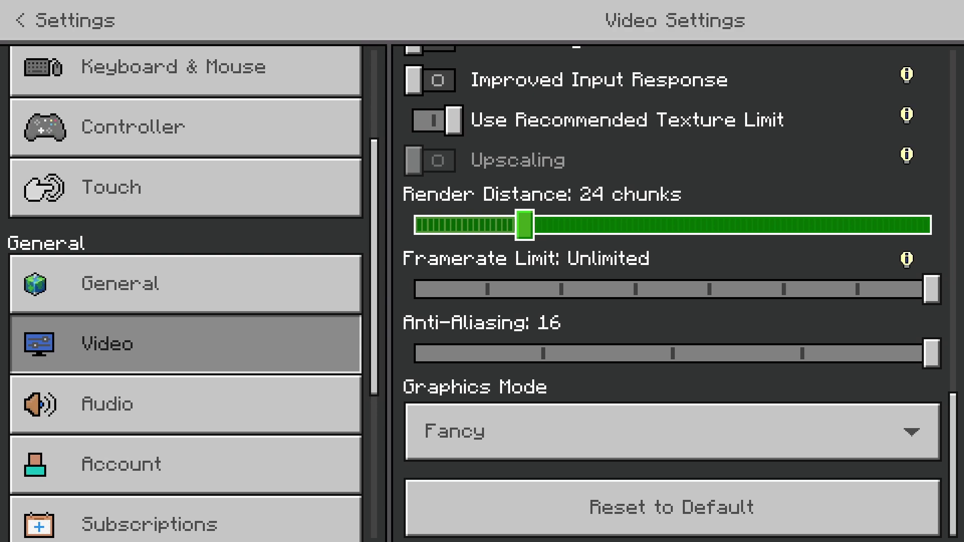
key(Left)
key(Left)
key(Left)
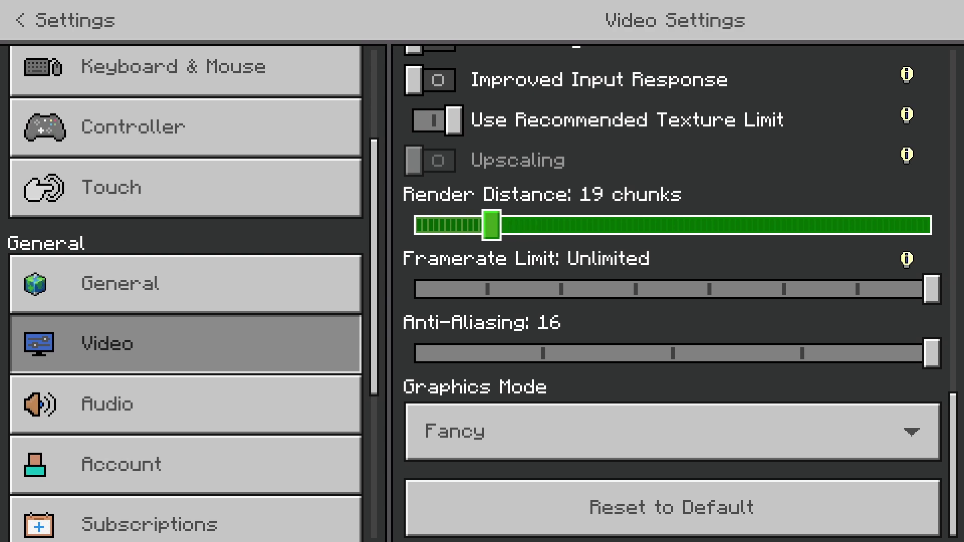
key(Left)
key(Left)
key(Left)
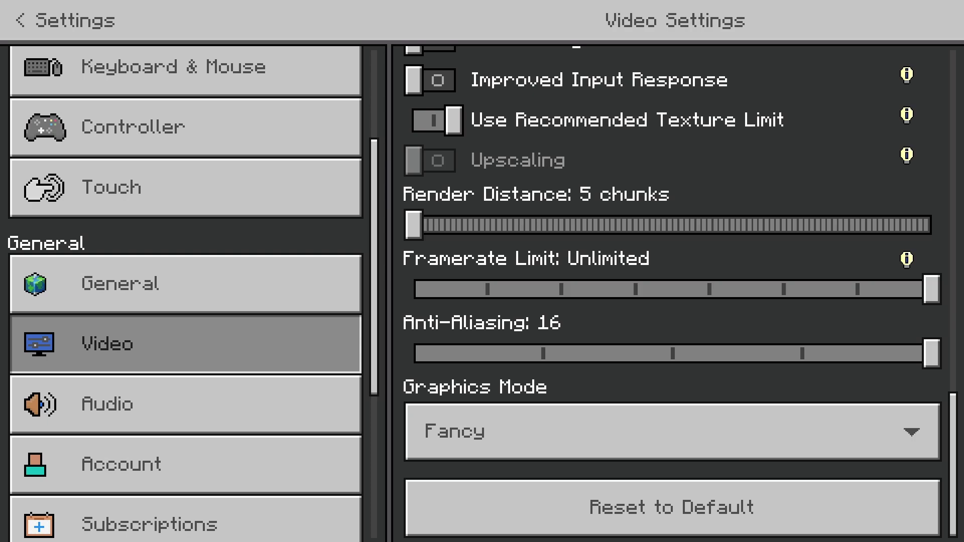
- Drop Anti-Aliasing from 16 to 1 and switch Graphics Mode from Fancy to Simple
key(Left)
key(Left)
key(Left)
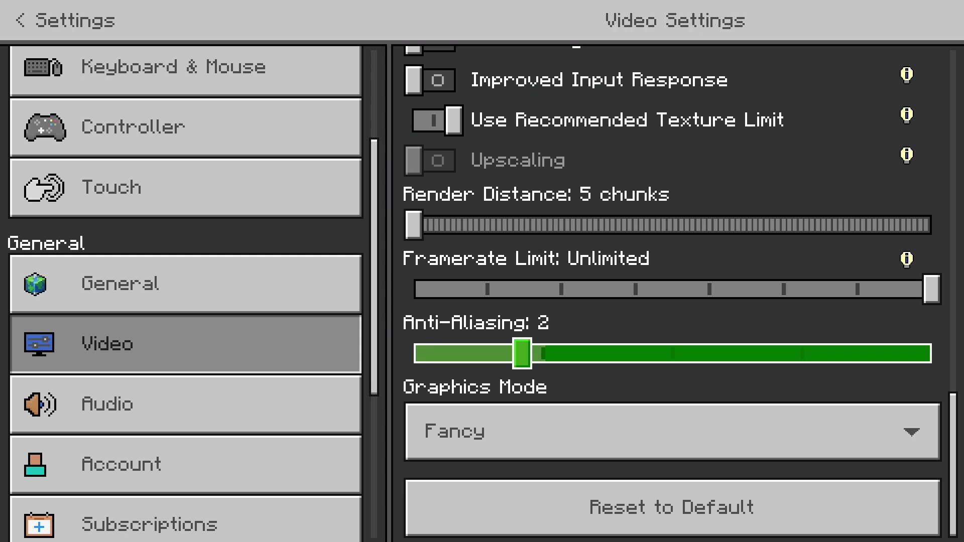
key(Left)
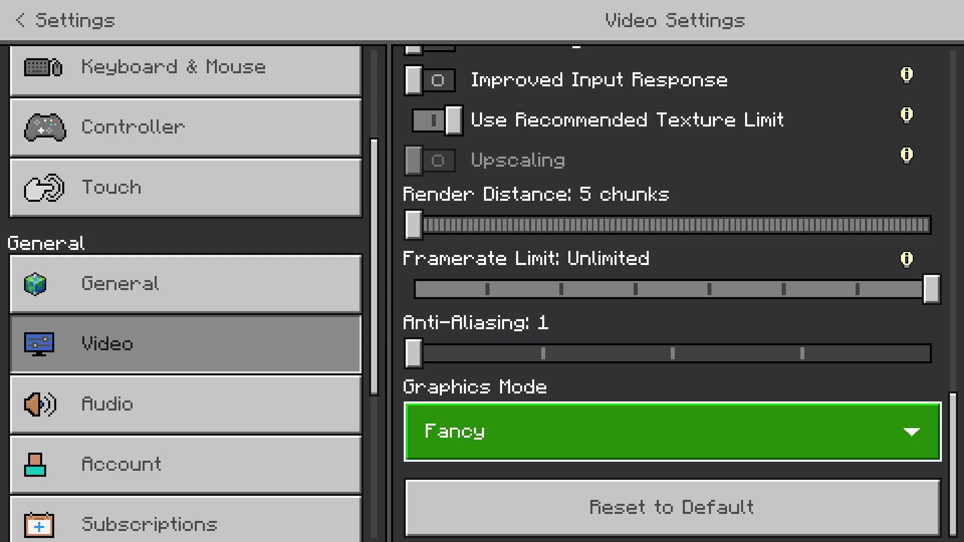
key(Return)
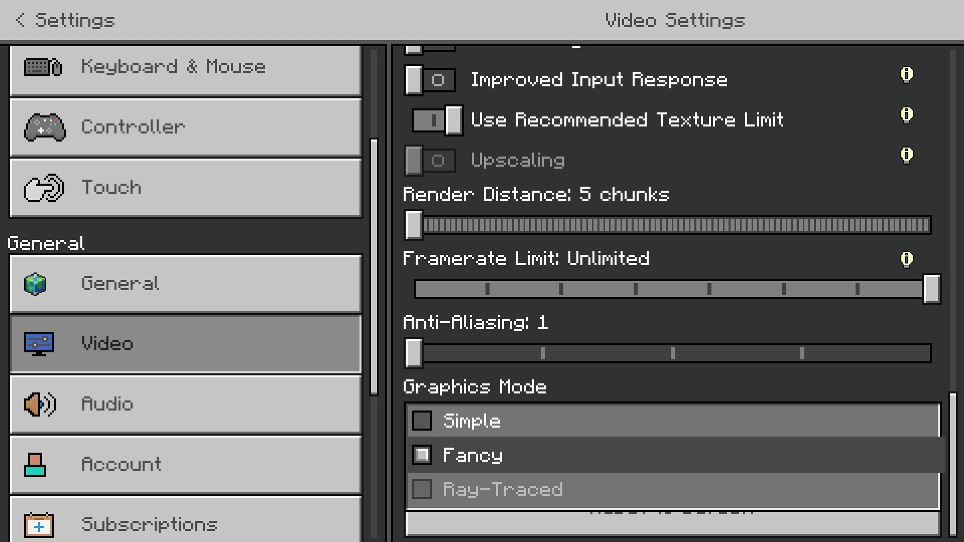
key(Up)
key(Return)
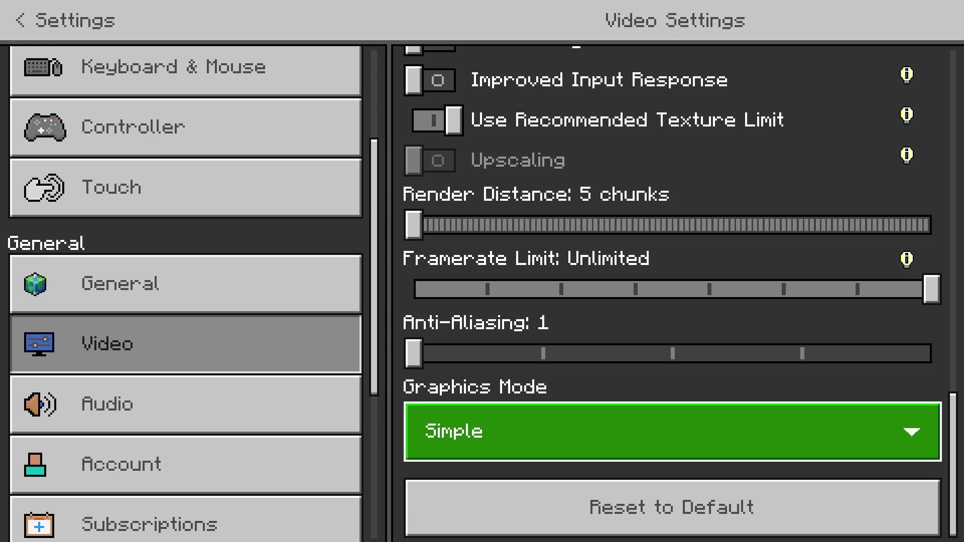
key(Up)
key(Up)
key(Up)
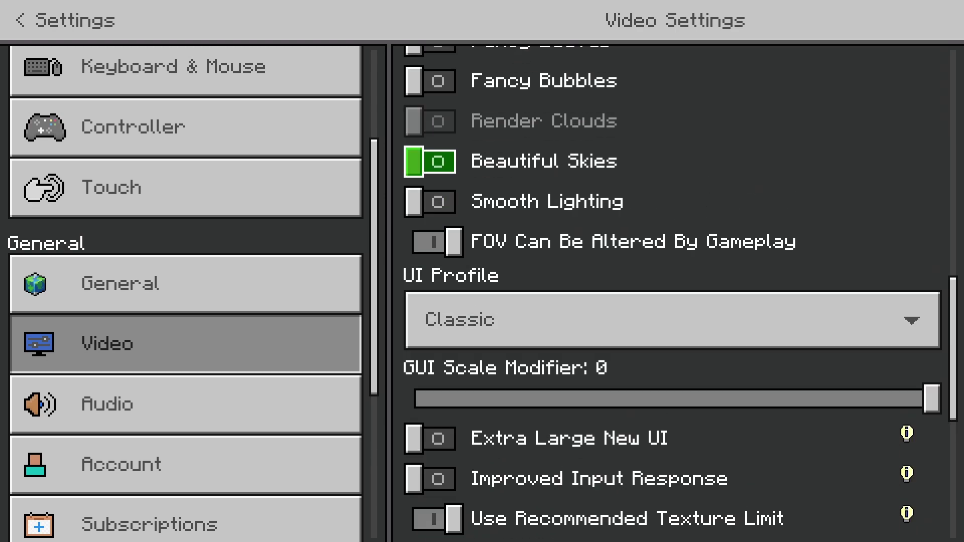
- Browse the video options around Outline Selection and View Bobbing
key(Down)
key(Down)
key(Down)
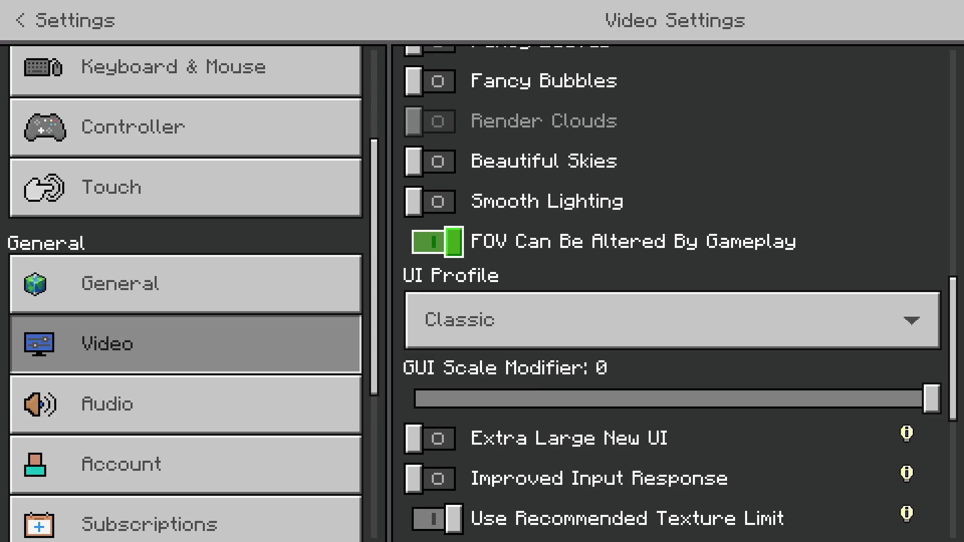
key(Up)
key(Up)
key(Up)
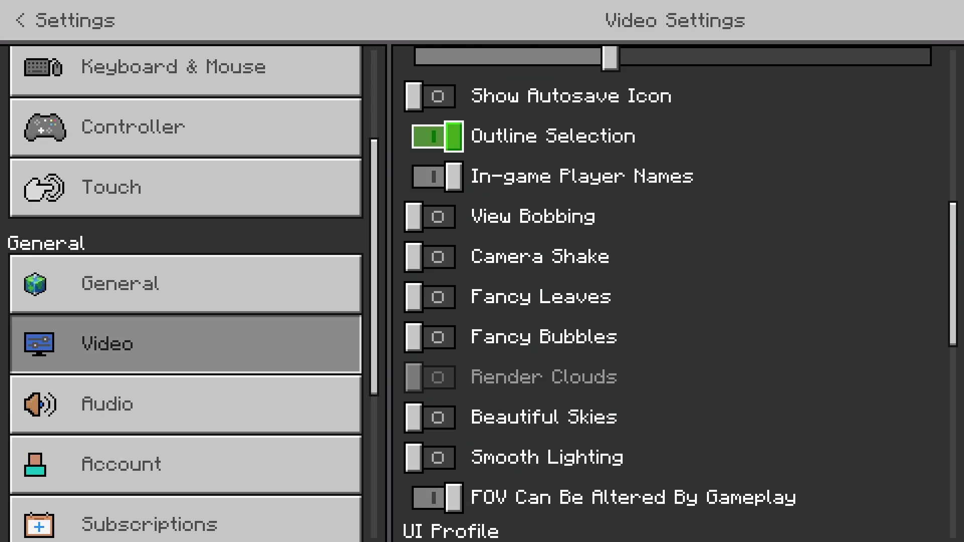
key(Up)
key(Down)
key(Down)
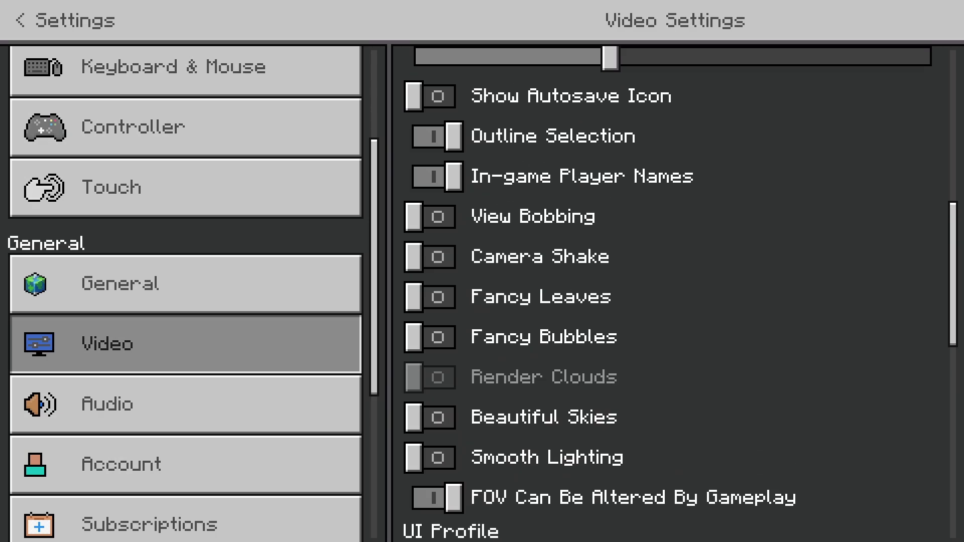
key(Down)
key(Up)
key(Up)
key(Down)
key(Down)
key(Down)
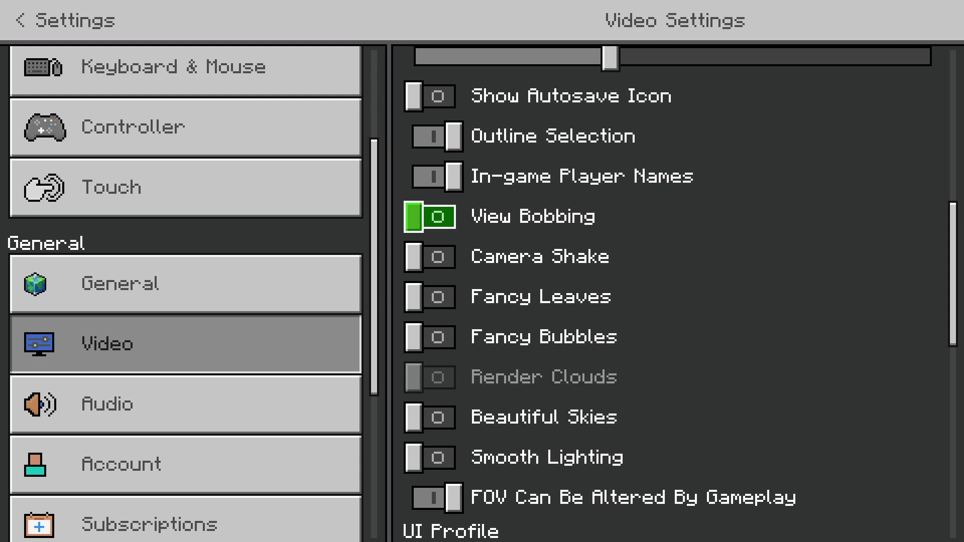
key(Down)
key(Down)
key(Down)
scroll(672, 301, down, 1)
scroll(672, 302, up, 3)
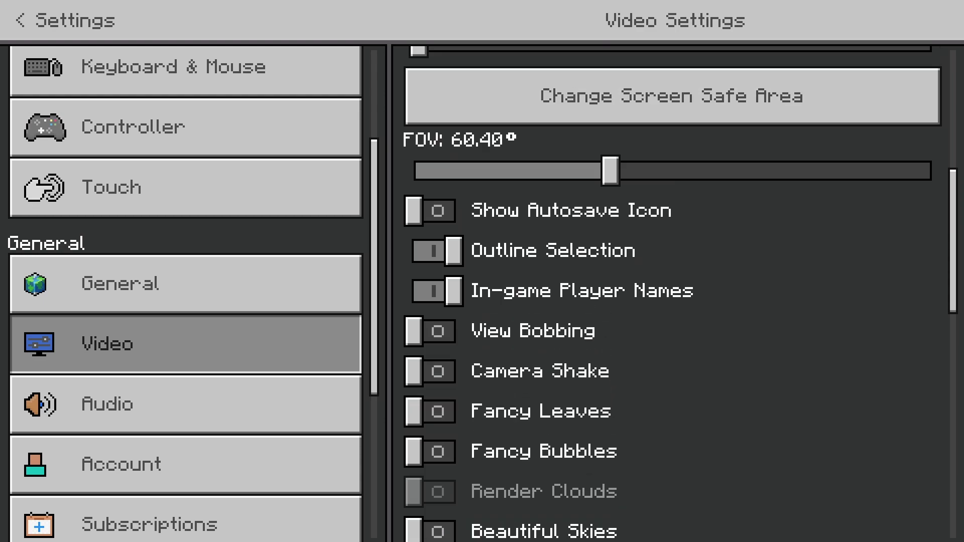
scroll(672, 301, up, 5)
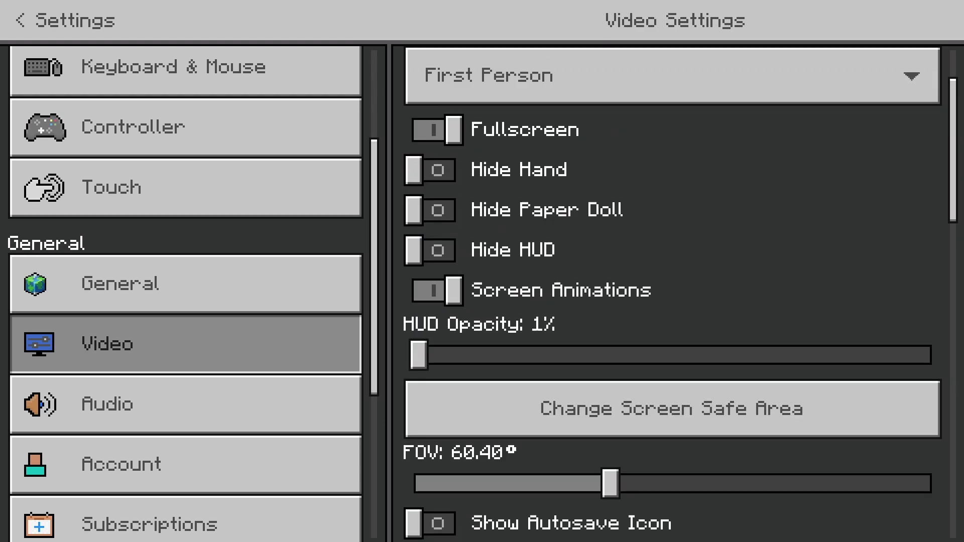
- Look through the options near Screen Animations and Show Autosave Icon
key(Up)
key(Down)
key(Left)
key(Right)
key(Up)
key(Down)
scroll(672, 293, up, 1)
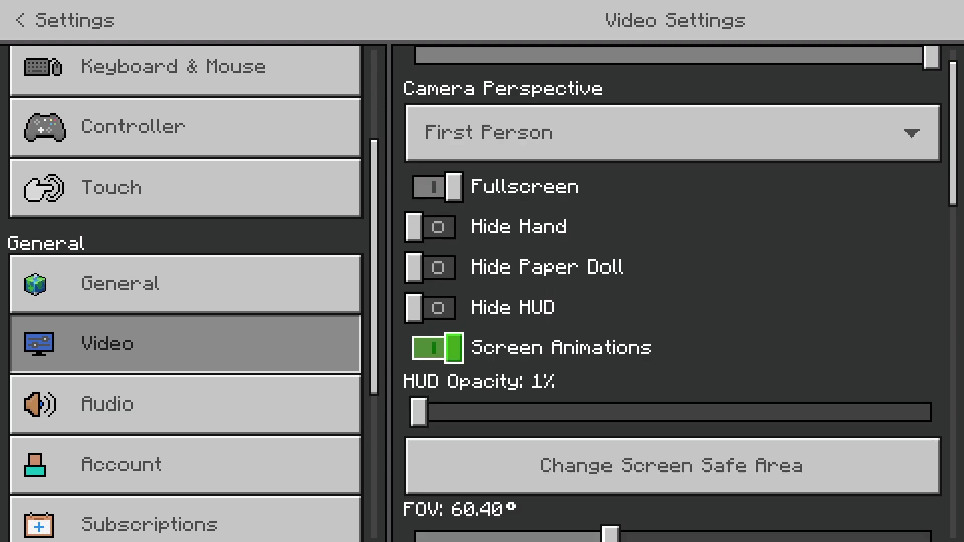
scroll(672, 294, down, 4)
scroll(672, 294, up, 1)
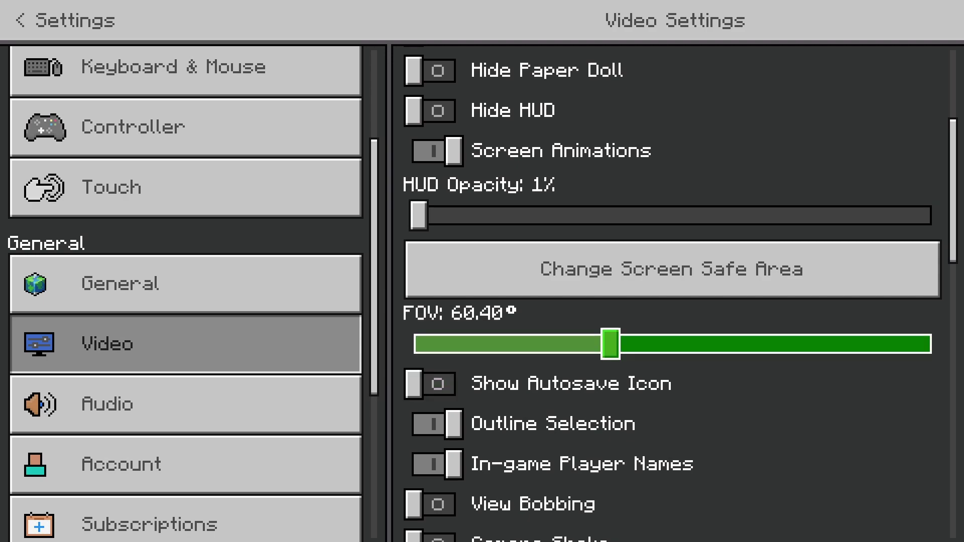
scroll(680, 294, down, 1)
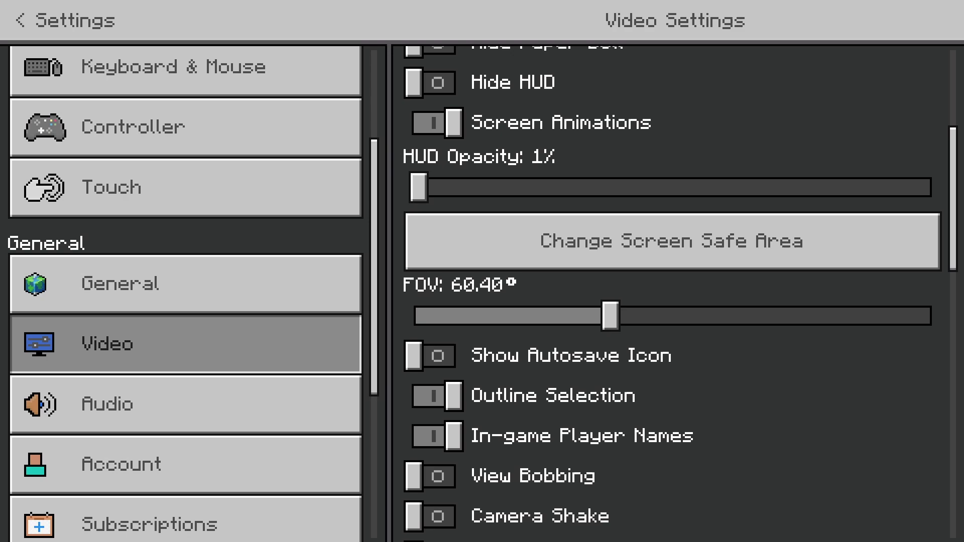
scroll(681, 294, up, 2)
- Lower the FOV slider to its minimum of 30°
key(Down)
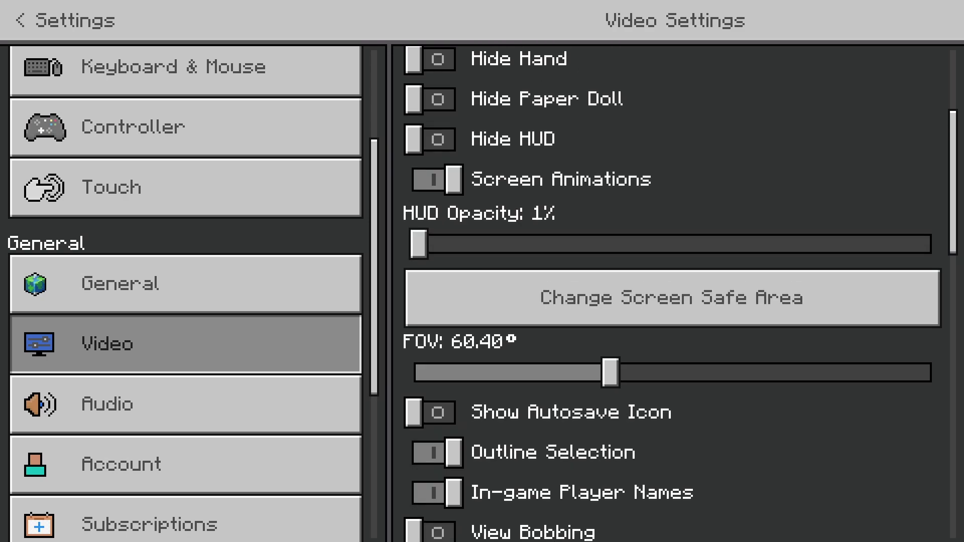
key(Up)
key(Left)
key(Left)
key(Left)
key(Left)
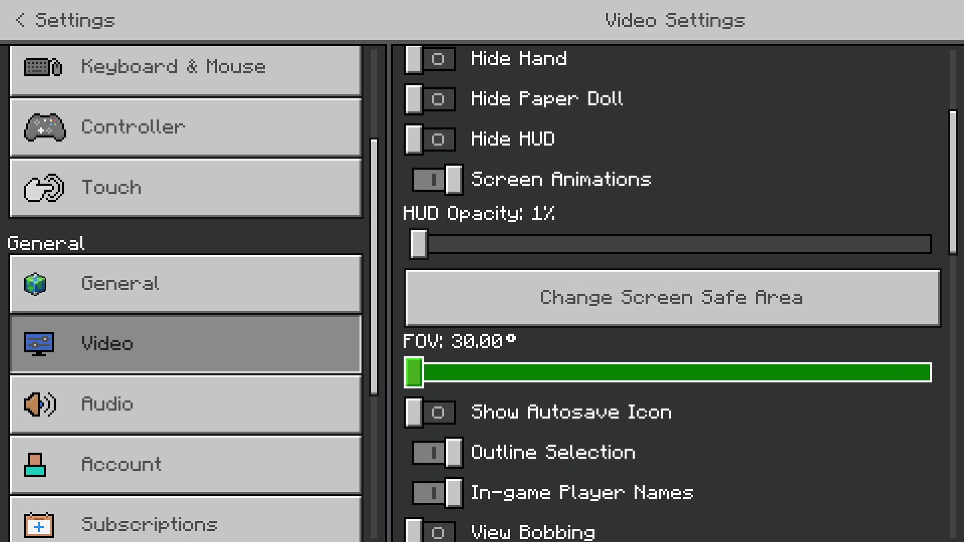
key(Right)
key(Right)
key(Right)
key(Left)
key(Down)
key(Down)
key(Down)
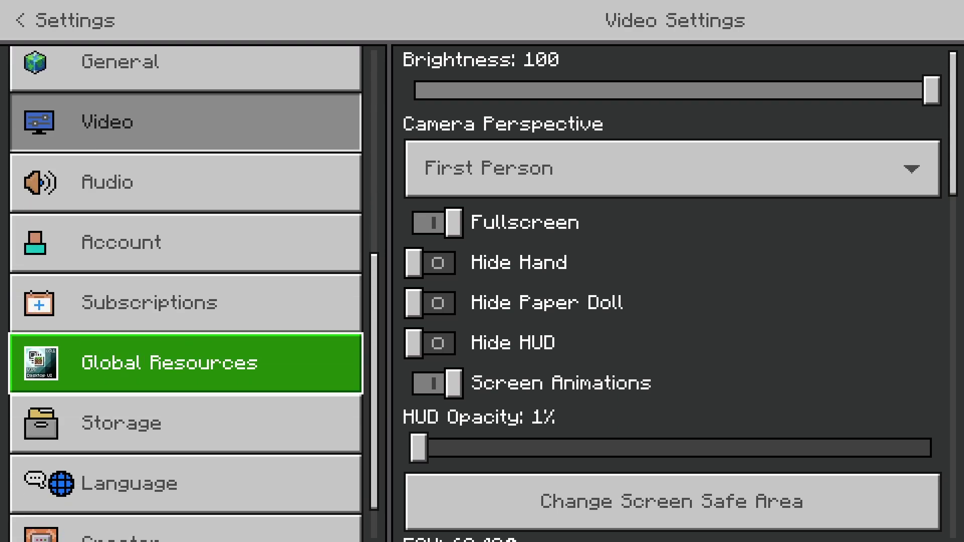
- Go to Global Resources, then close Settings and resume the survival world
key(Return)
key(Right)
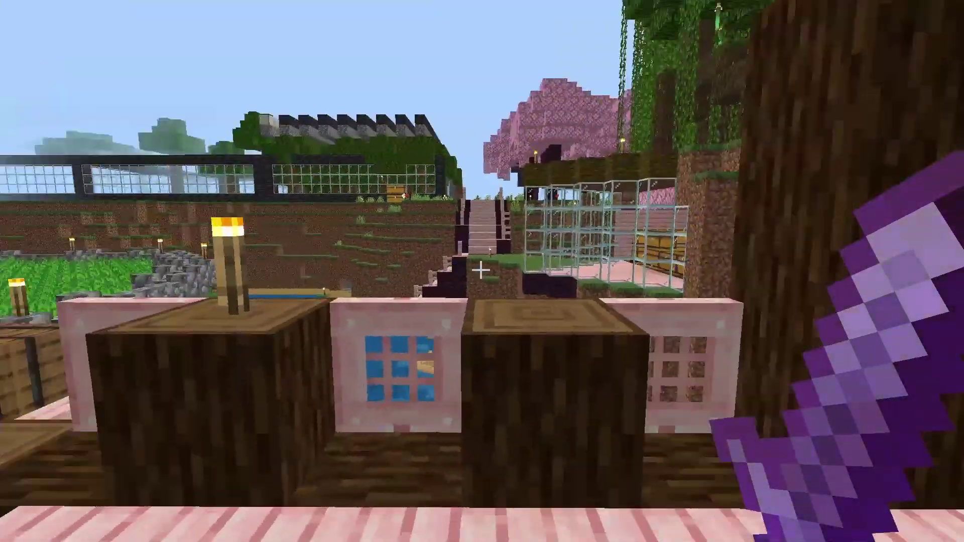
- Place a torch on top of a log, then walk along the dirt path past the wheat
right_click(480, 270)
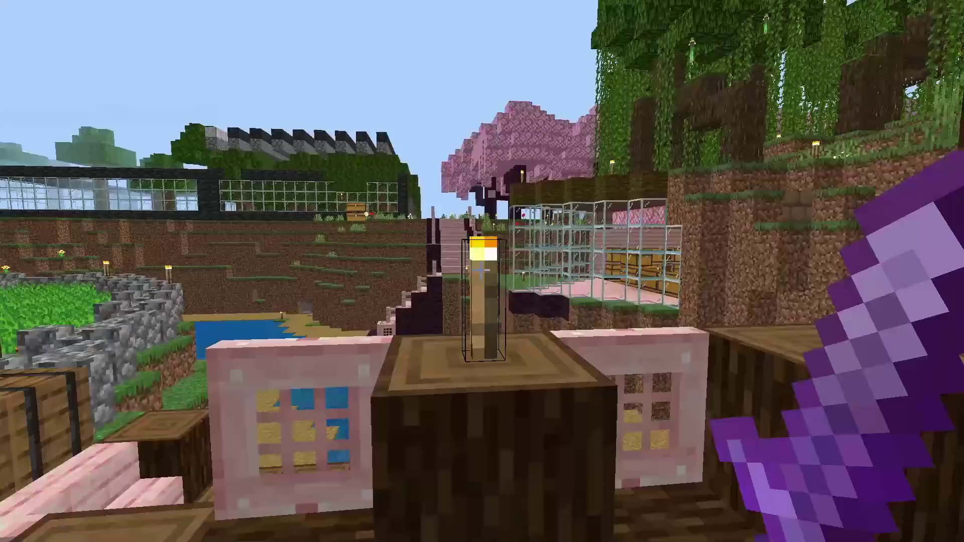
key(w)
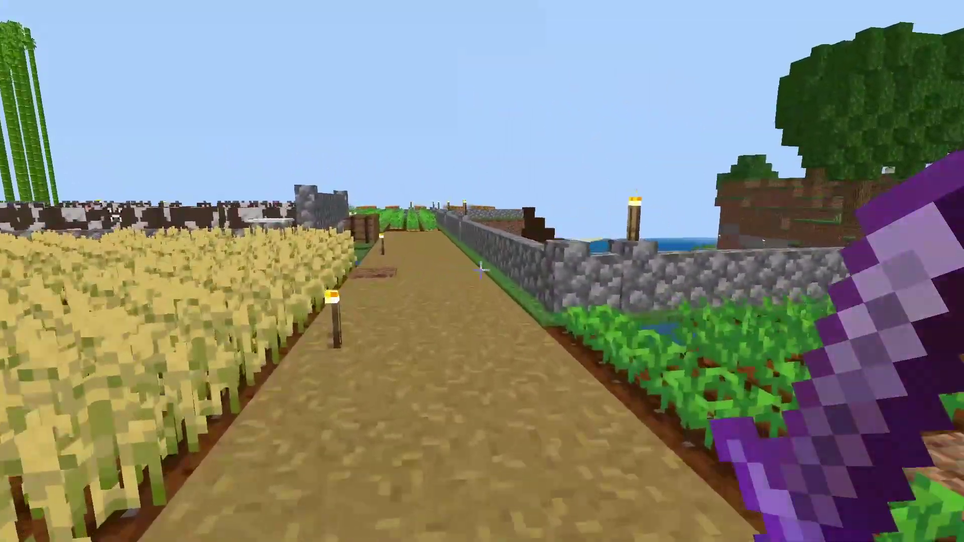
key(w)
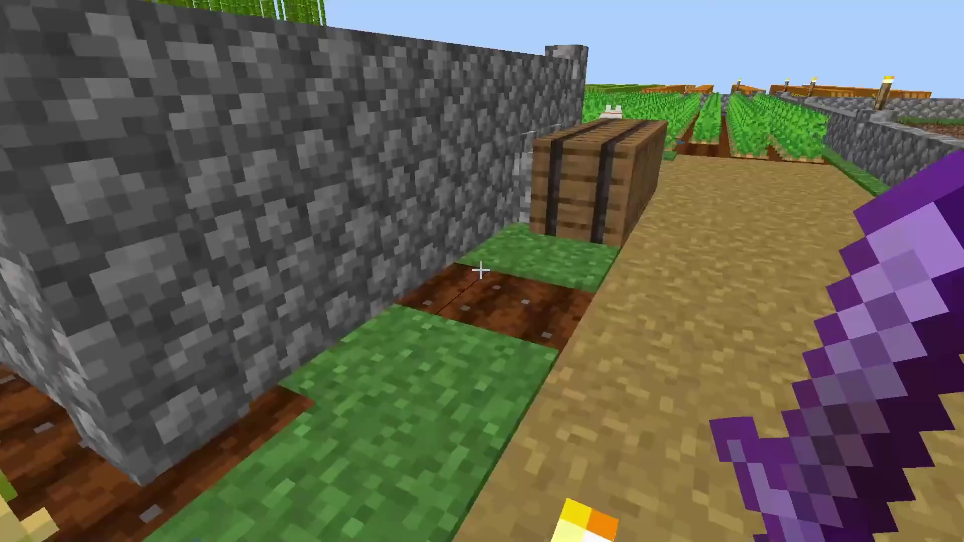
key(w)
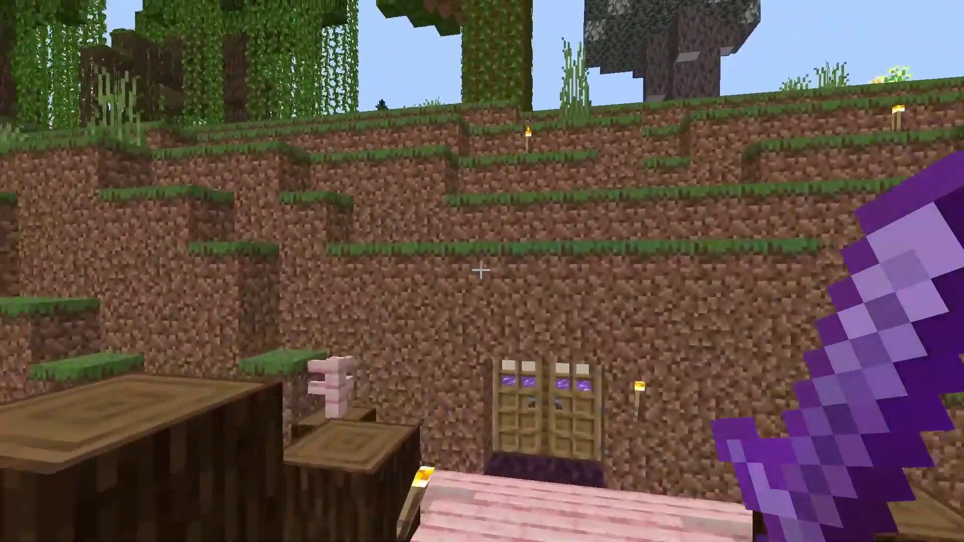
- Open the double door and walk through the amethyst room toward the glass wall above the stairwell
key(w)
right_click(480, 270)
key(w)
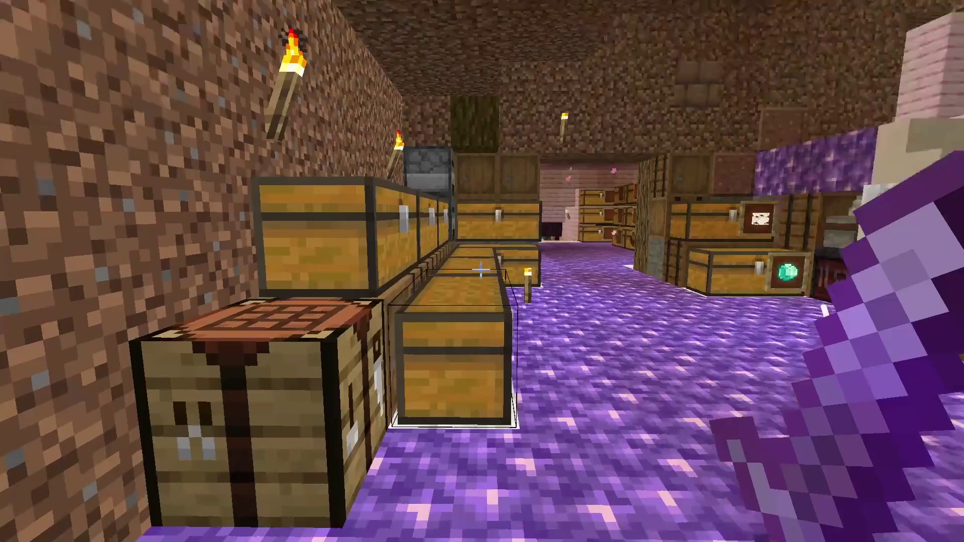
key(w)
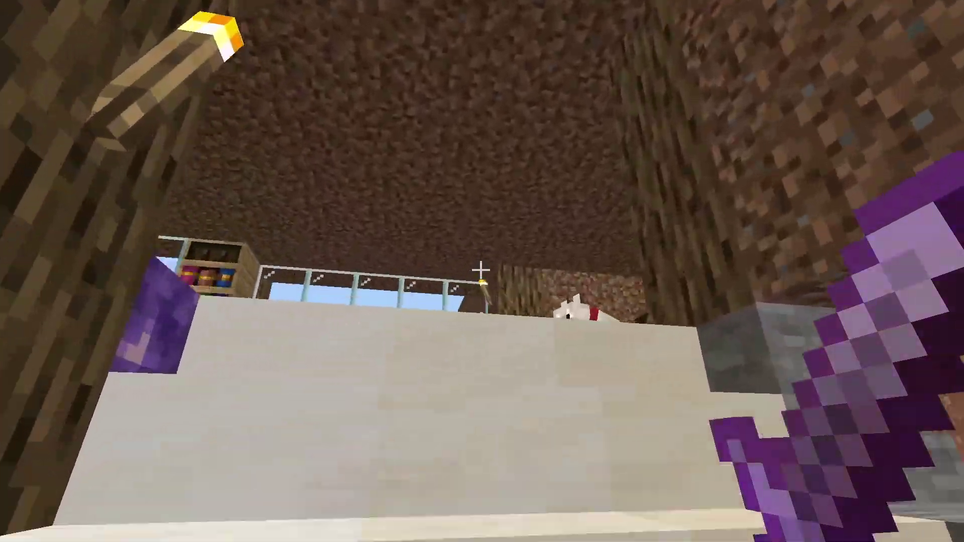
key(space)
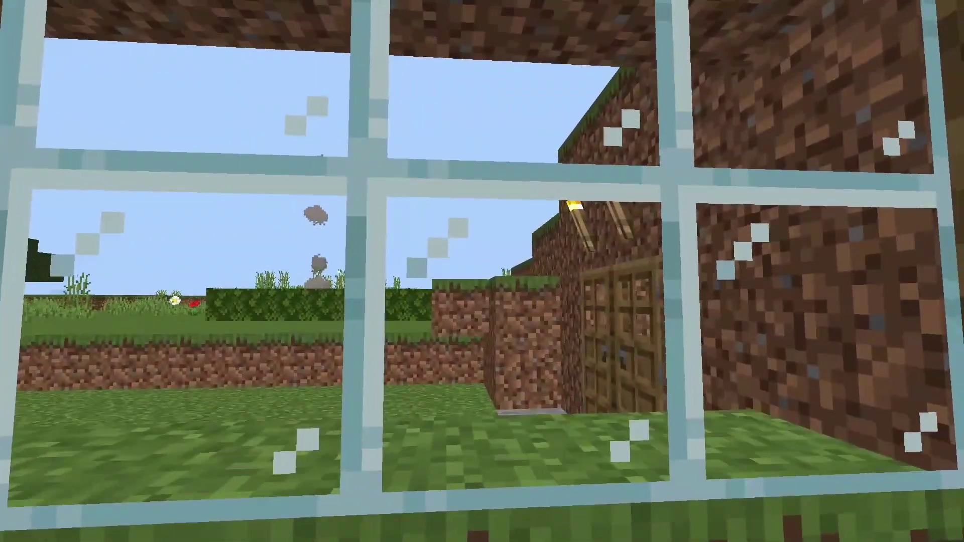
key(w)
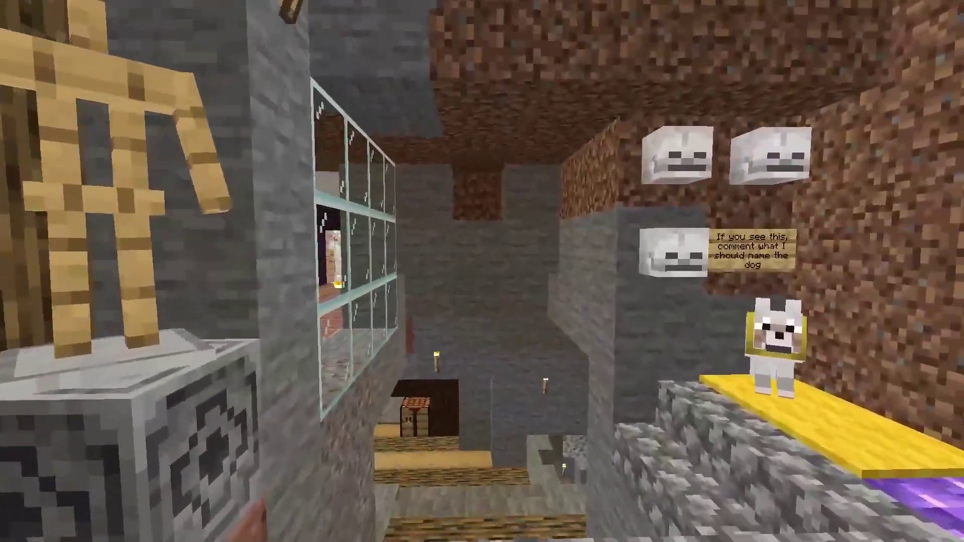
key(w)
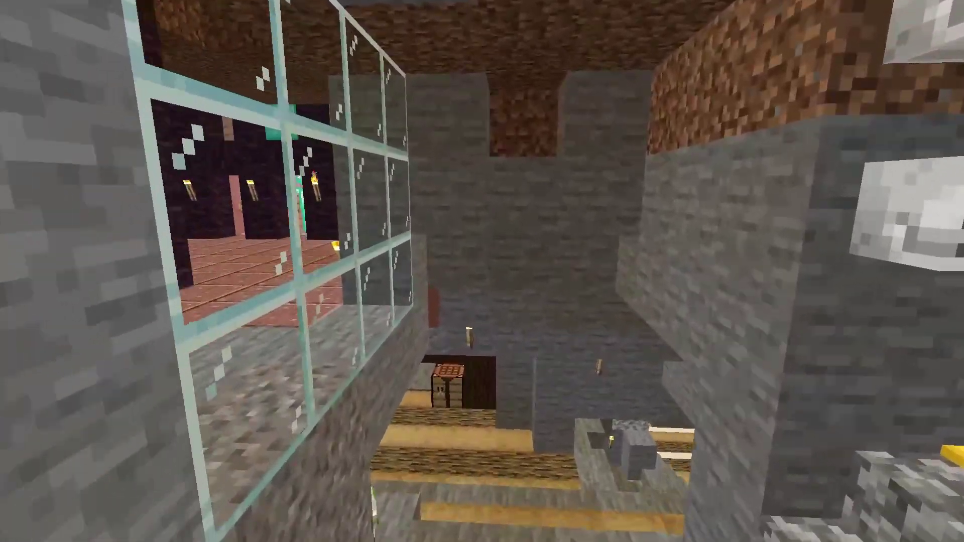